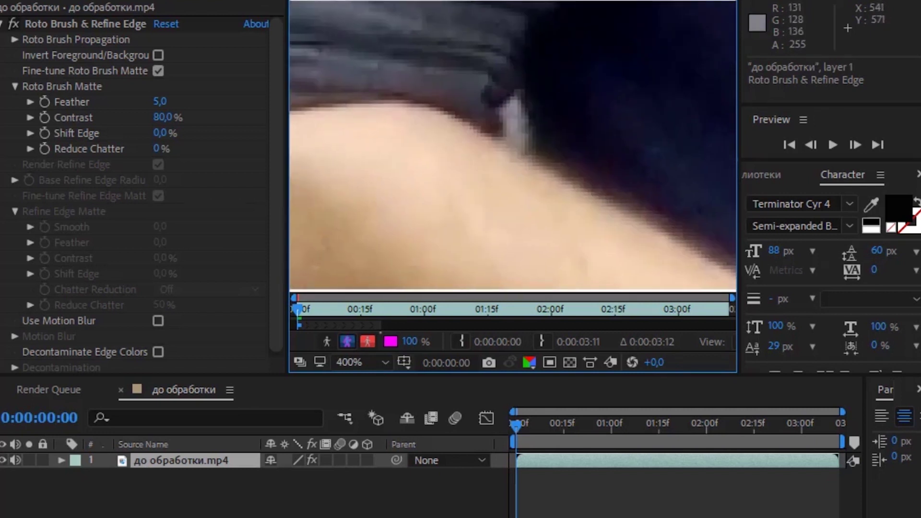
Advance frame by frame through the opening frames to propagate the Roto Brush matte around the standing man.
scroll(516, 126, down, 8)
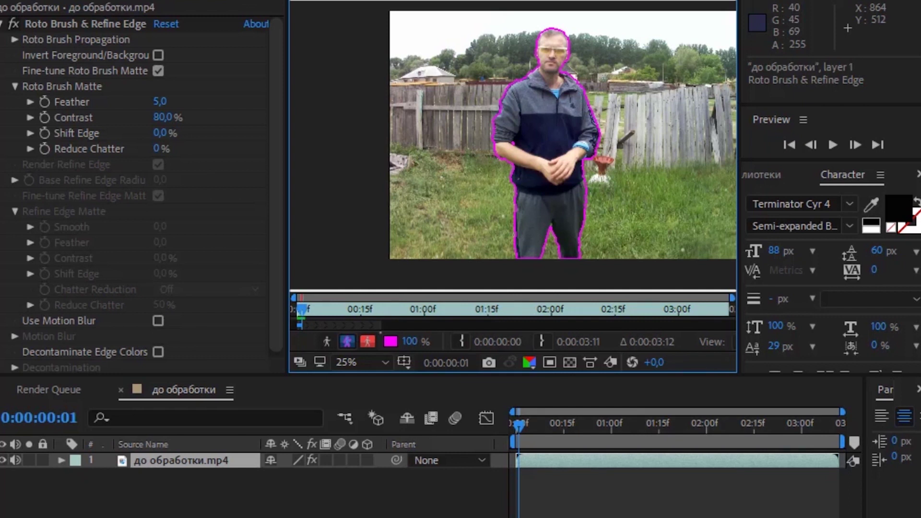
key(Page_Down)
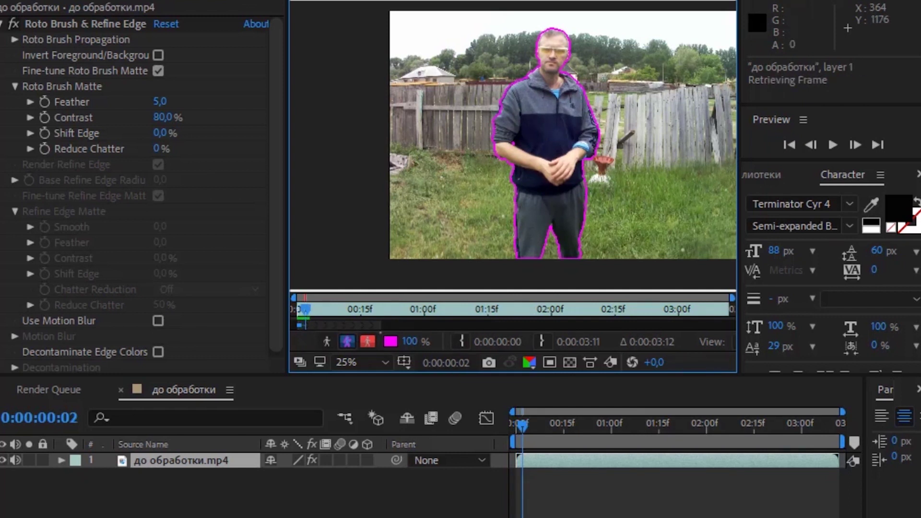
key(Page_Down)
key(Page_Down)
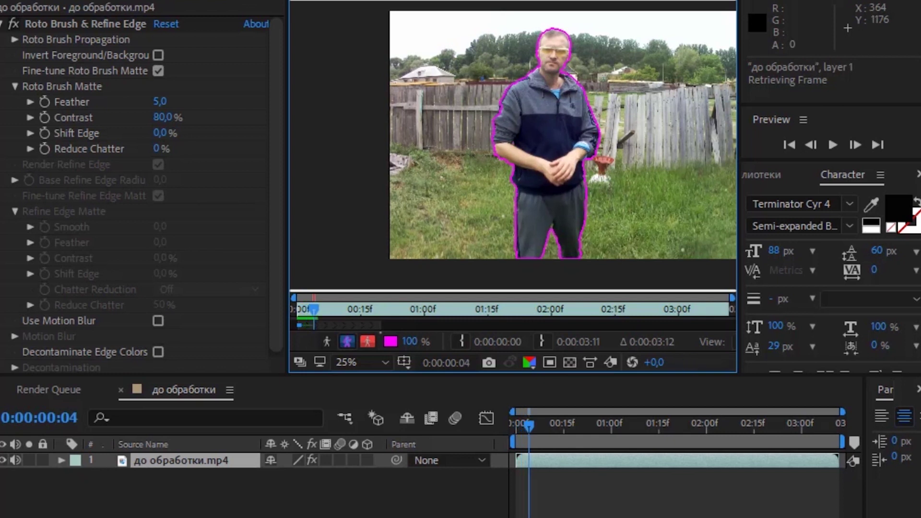
key(Page_Down)
key(Page_Down)
key(Page_Down)
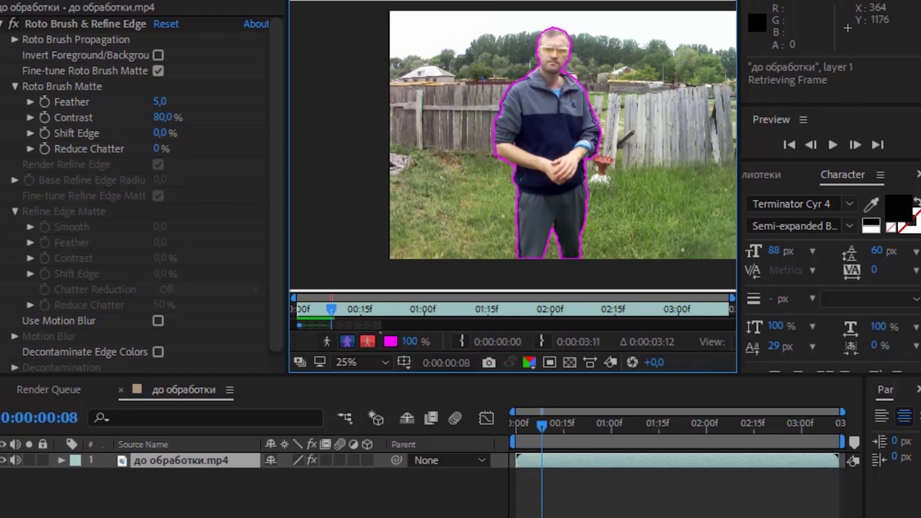
key(Page_Down)
key(Page_Down)
key(Page_Down)
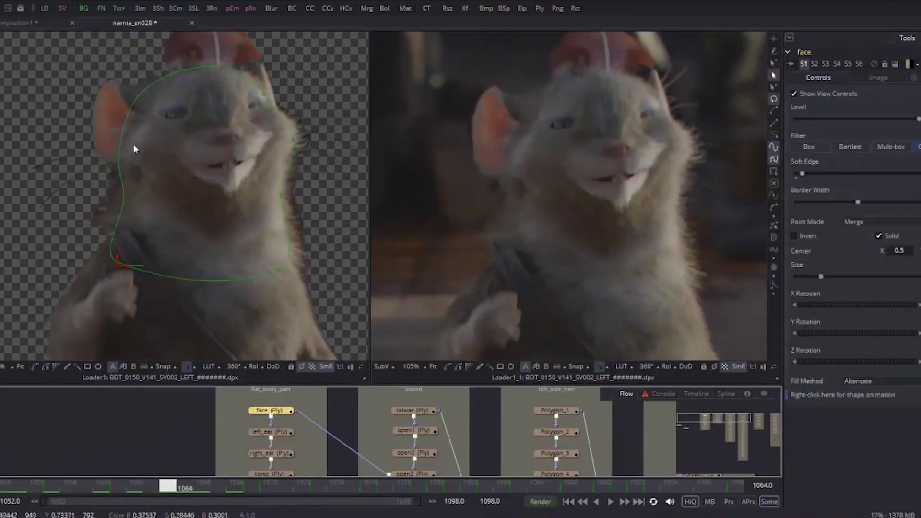
In Fusion, enlarge the node area and select the face, left_ear, right_ear and torso nodes to display their roto shapes.
drag(199, 119, 180, 193)
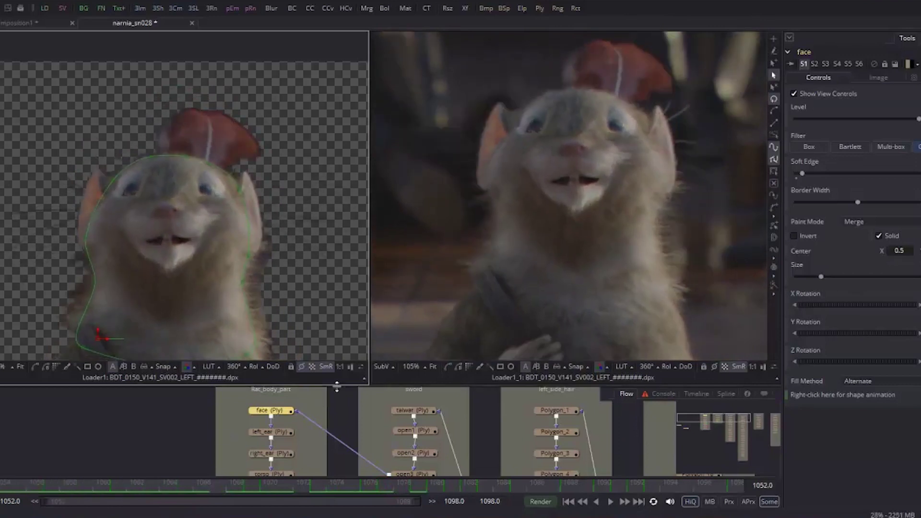
drag(335, 384, 335, 321)
click(261, 372)
click(261, 395)
click(259, 352)
drag(223, 345, 286, 406)
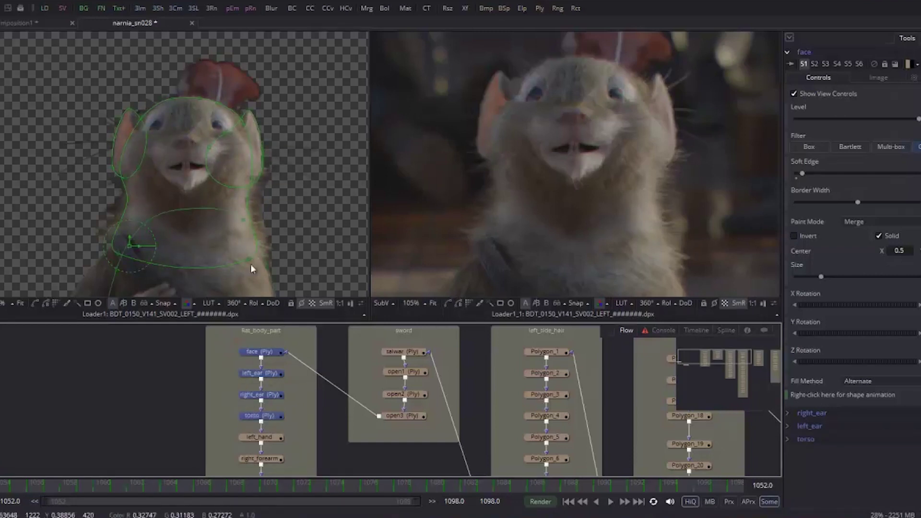
Scrub the shot through to frame 1098 and back to review the face, ear and torso shapes over the cut-out.
scroll(162, 205, down, 2)
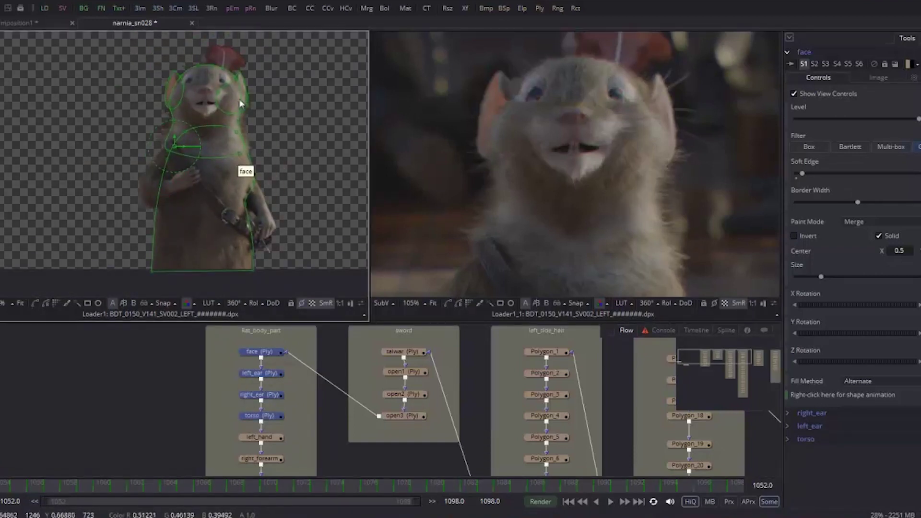
drag(39, 485, 734, 487)
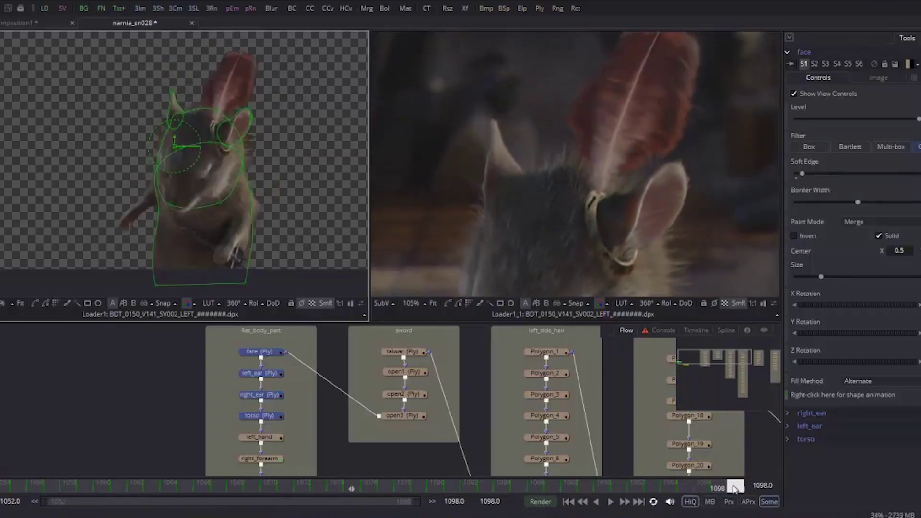
key(space)
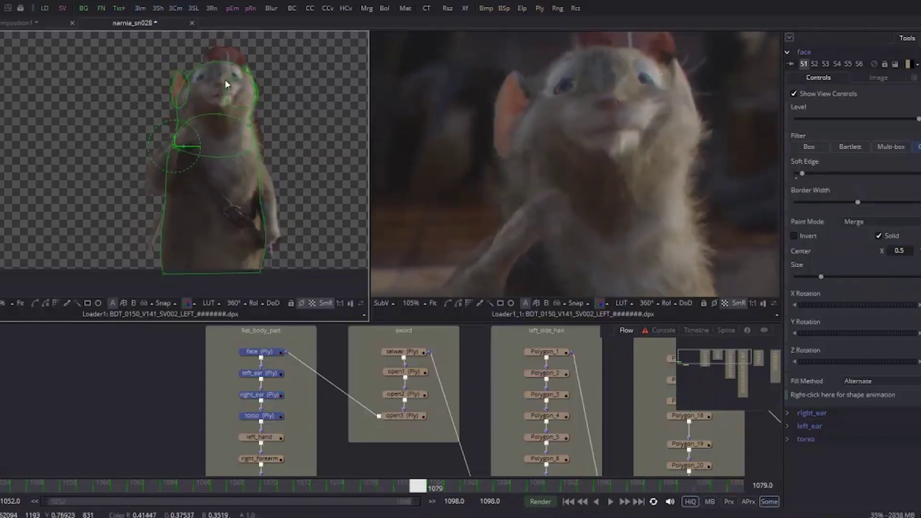
drag(585, 486, 75, 488)
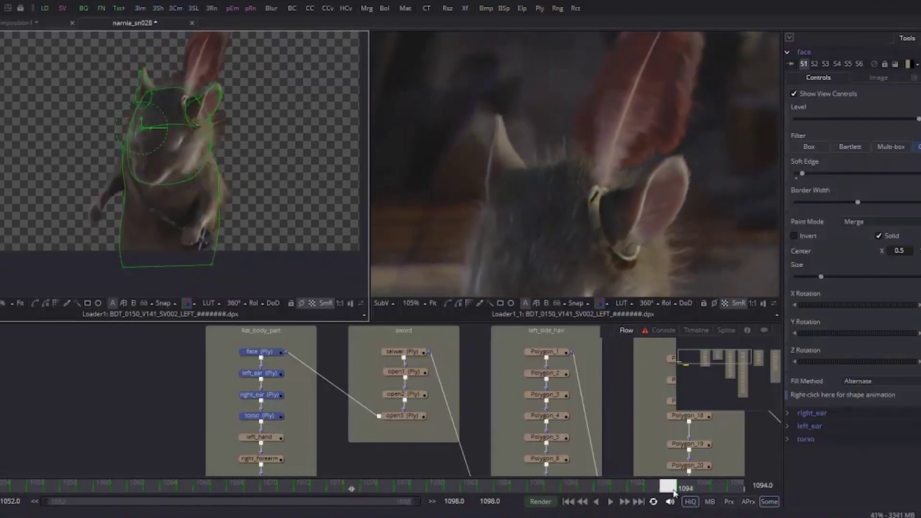
Add the left_hand, right_forearm and right_wrist nodes to the selection and review their shapes at different frames, including frame 1072.
drag(219, 349, 274, 472)
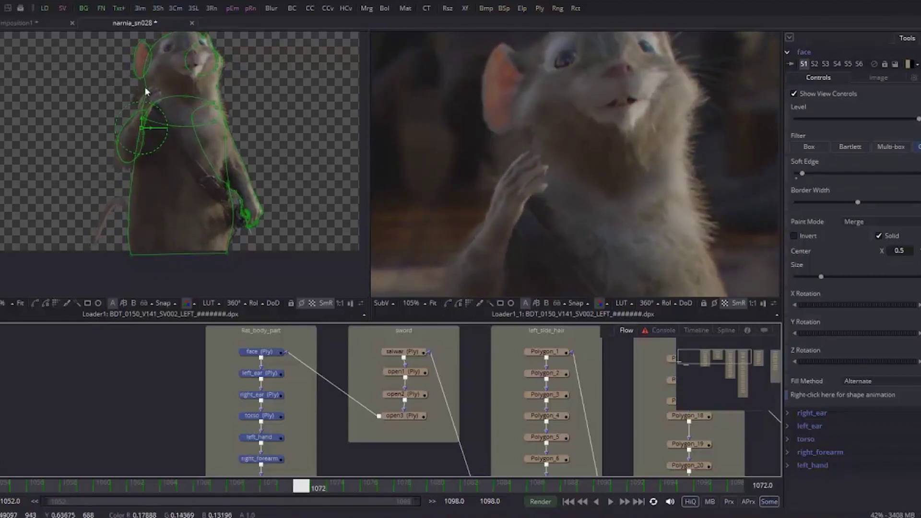
drag(301, 485, 683, 483)
scroll(100, 200, down, 2)
ctrl+click(247, 444)
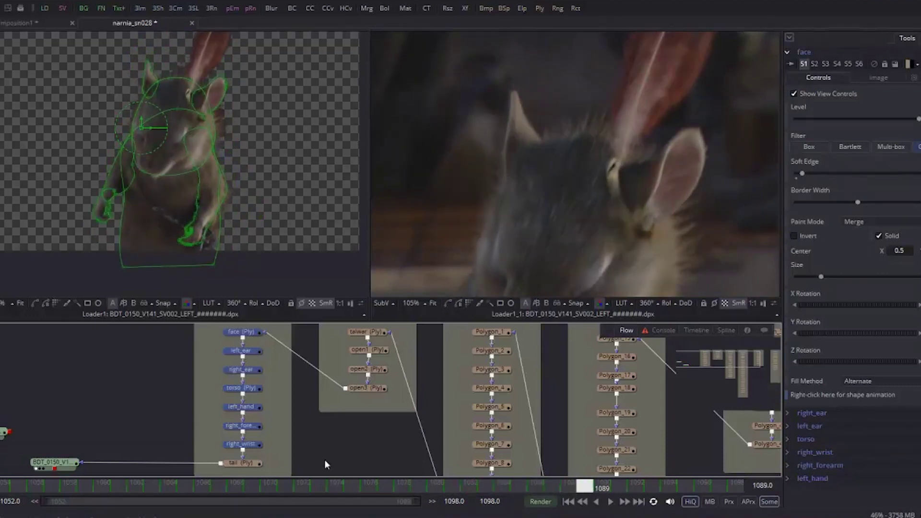
click(402, 490)
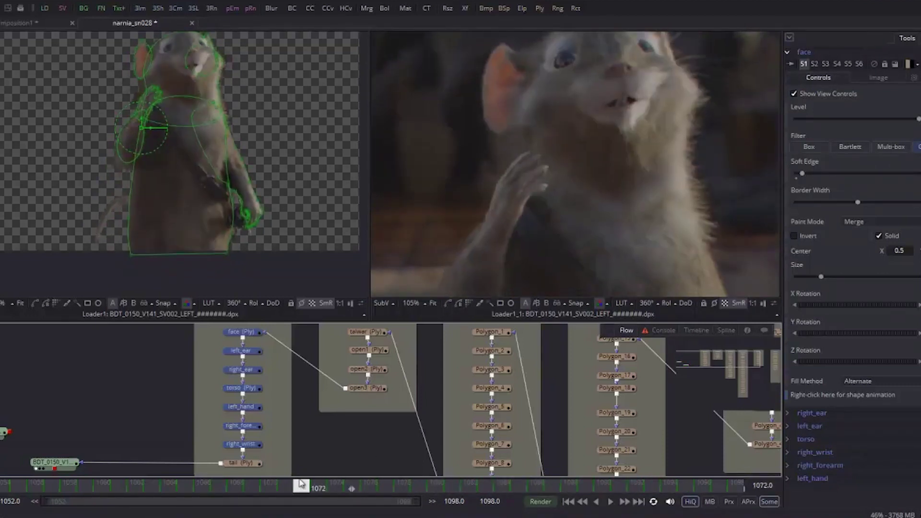
drag(209, 334, 255, 475)
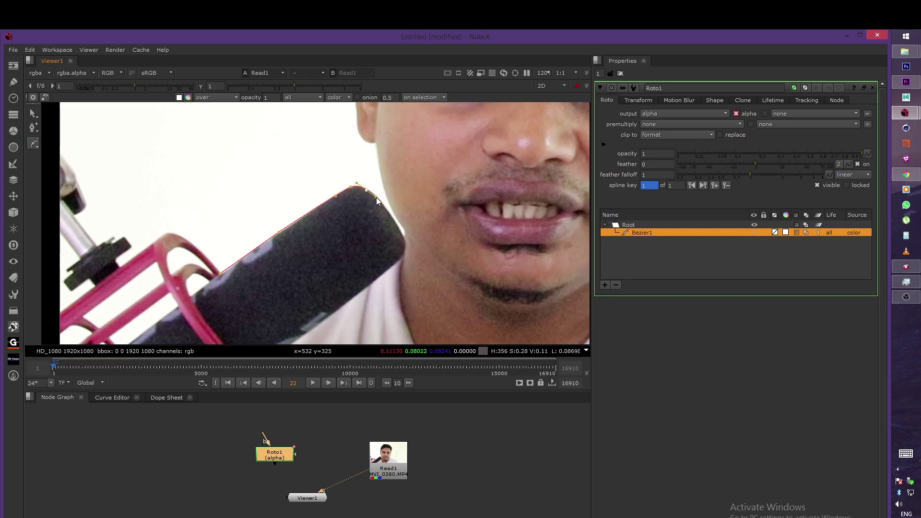
In Nuke, complete and close the Bezier roto shape around the black microphone, extending it past the image's lower edge.
click(389, 213)
click(401, 233)
click(401, 254)
drag(395, 261, 389, 146)
click(373, 201)
click(310, 248)
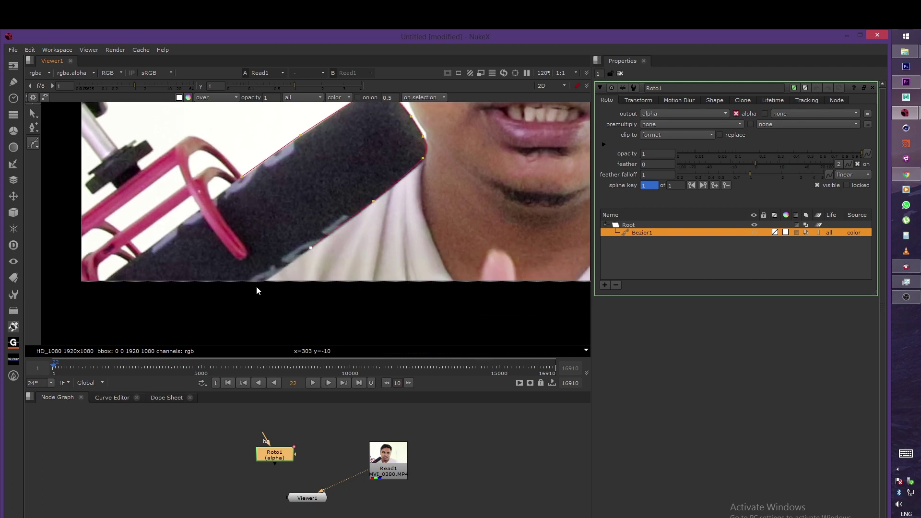
click(105, 281)
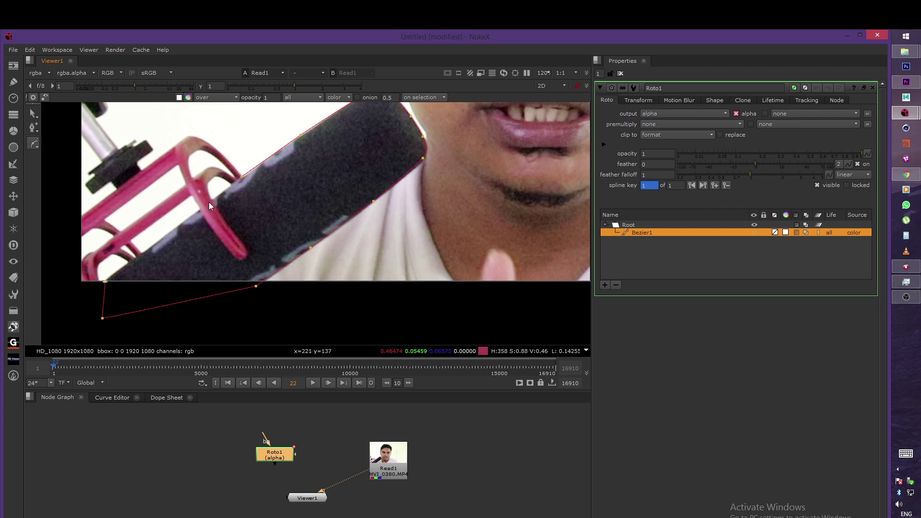
click(243, 176)
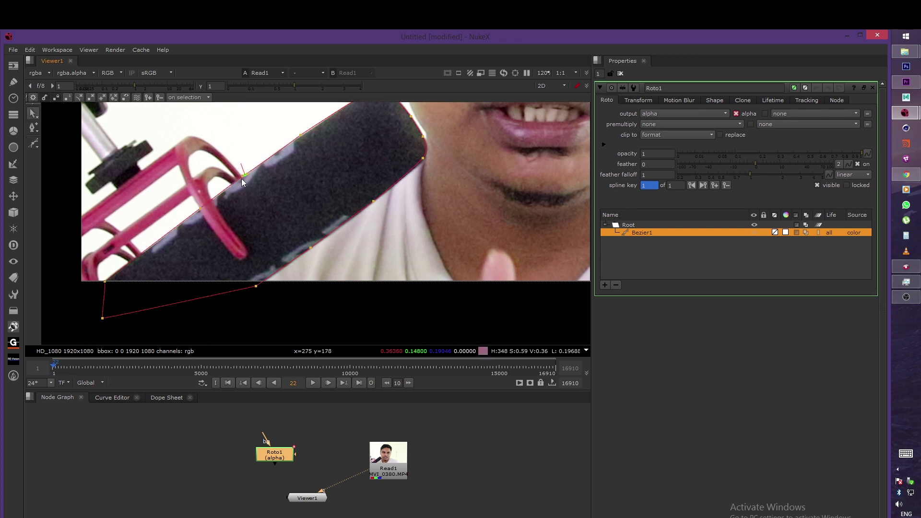
Start a second Bezier shape along the pink shock mount's upper rim and undo the last two changes.
drag(260, 197, 288, 208)
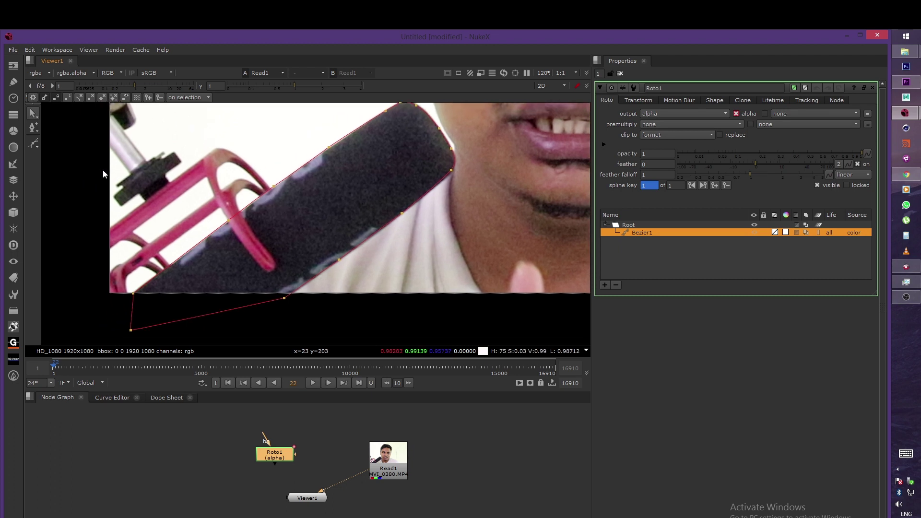
click(33, 143)
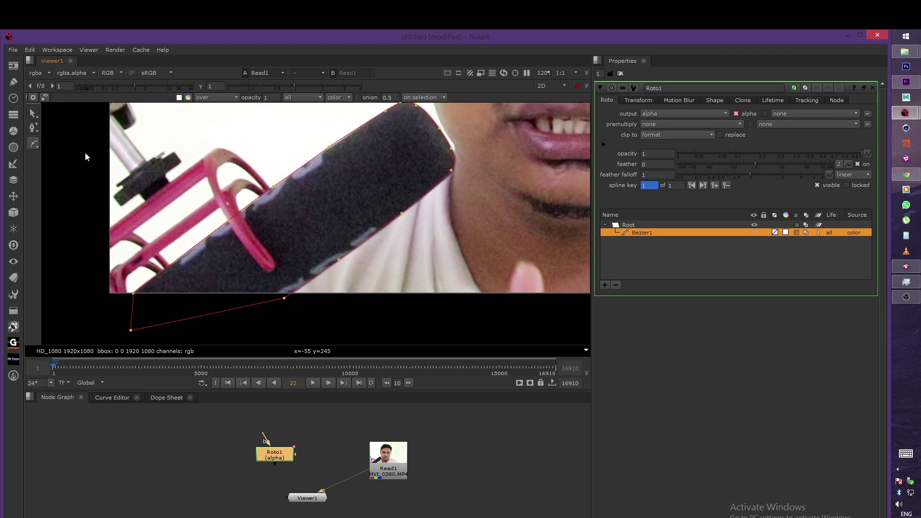
click(152, 195)
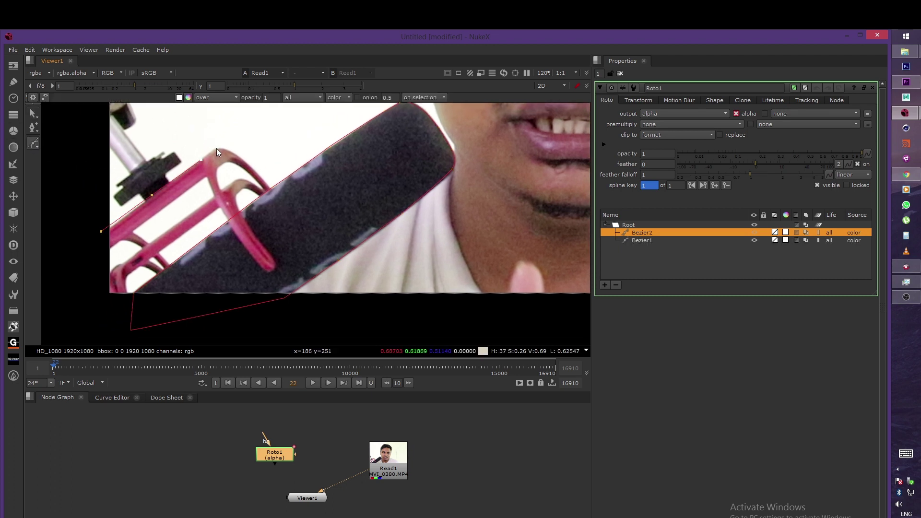
drag(253, 170, 256, 169)
click(272, 191)
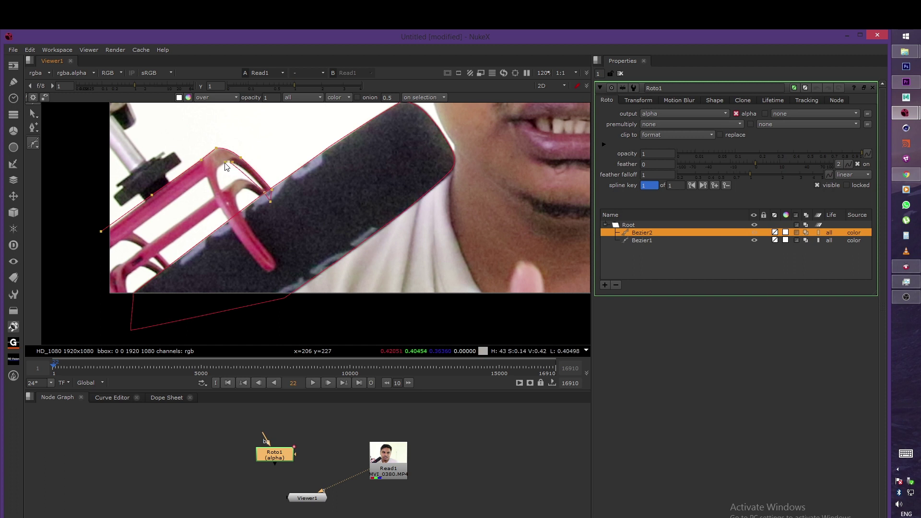
drag(211, 162, 215, 165)
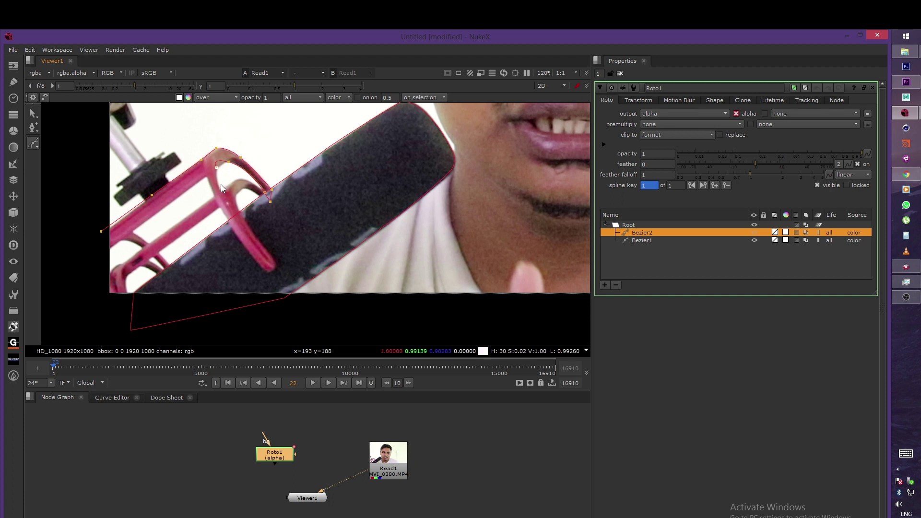
key(ctrl+z)
key(ctrl+z)
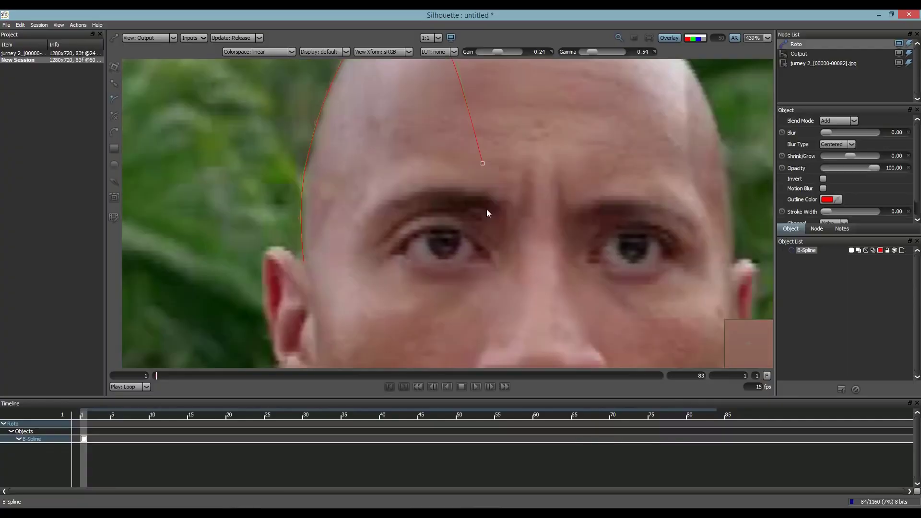
In Silhouette, close the first B-spline over one side of the forehead and fit its points to the head's edge.
key(a)
scroll(334, 211, up, 6)
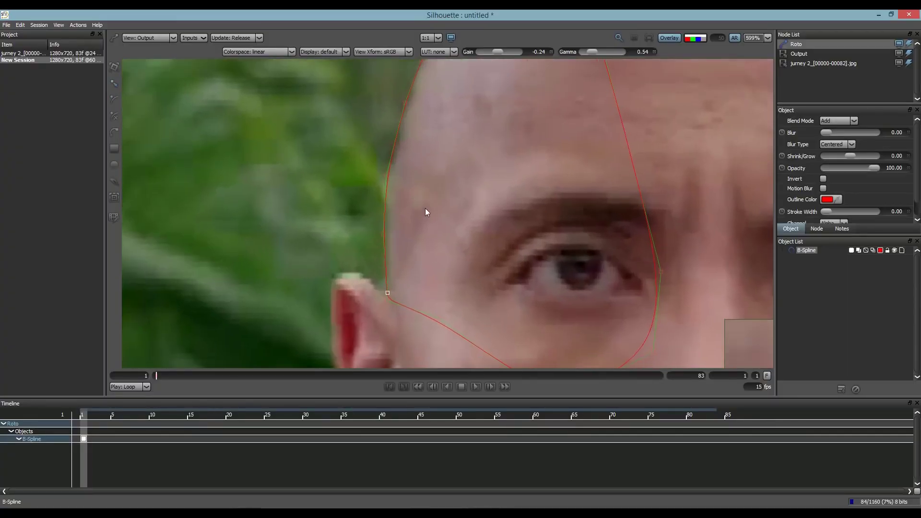
right_click(372, 181)
drag(386, 152, 349, 212)
right_click(382, 208)
key(s)
scroll(338, 150, down, 4)
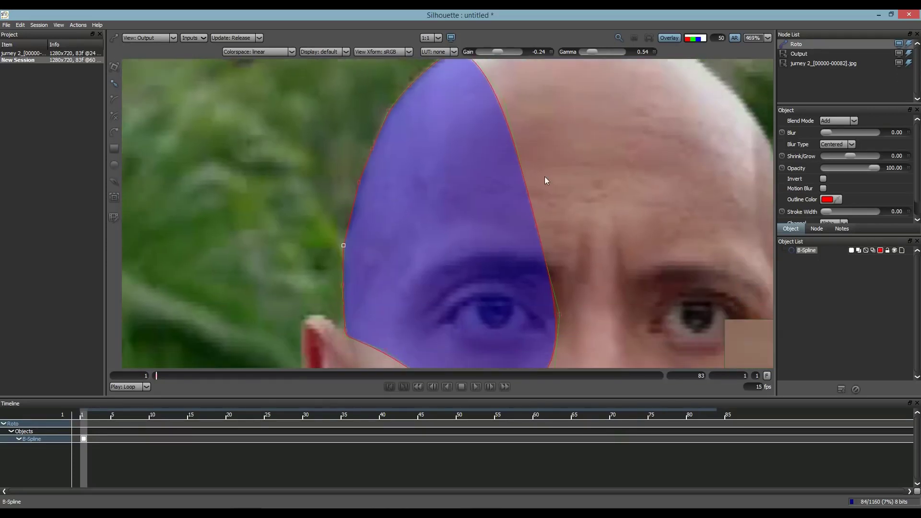
Fine-tune the first B-spline along the upper part of the head and deselect it.
scroll(513, 161, down, 2)
click(554, 160)
scroll(469, 240, up, 1)
click(468, 240)
drag(469, 156, 482, 196)
scroll(482, 196, down, 2)
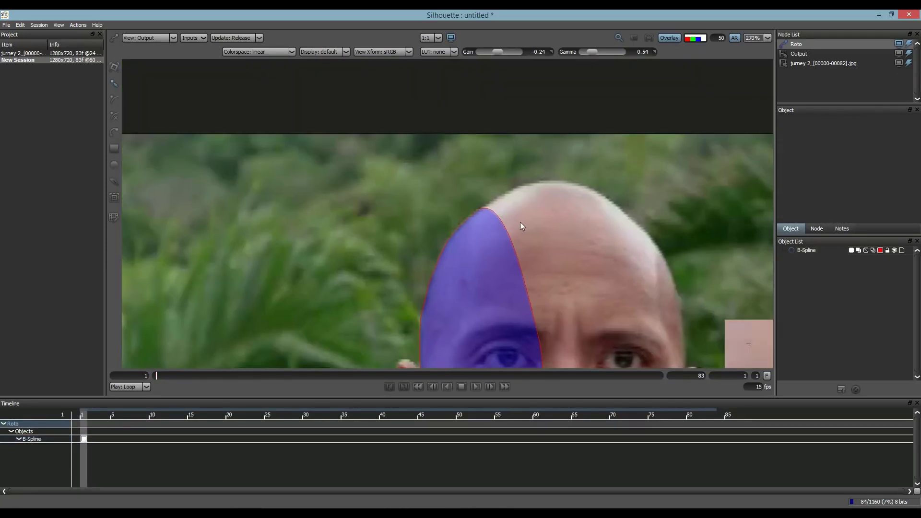
Draw a second B-spline around the top of the head, overlapping the first shape.
scroll(456, 183, up, 3)
click(456, 183)
drag(558, 142, 468, 157)
click(485, 153)
click(519, 163)
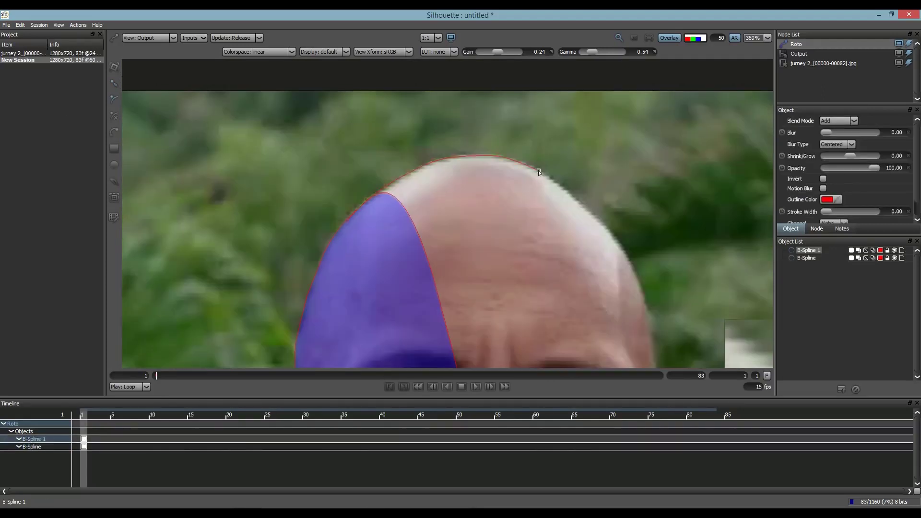
scroll(456, 226, up, 2)
Change the viewer's zoom filter in the preferences.
click(20, 25)
click(34, 130)
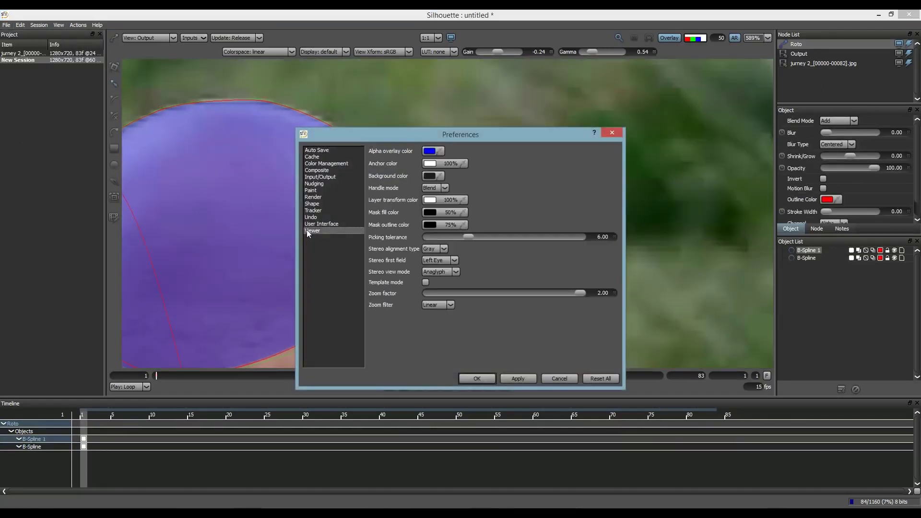
click(477, 378)
scroll(466, 246, up, 2)
click(7, 25)
click(33, 130)
click(450, 304)
click(434, 312)
click(480, 379)
Begin a third B-spline following the uncovered side of the head from the crown down around the eye.
right_click(382, 180)
click(398, 258)
scroll(354, 221, down, 6)
click(328, 175)
drag(328, 175, 281, 154)
click(308, 171)
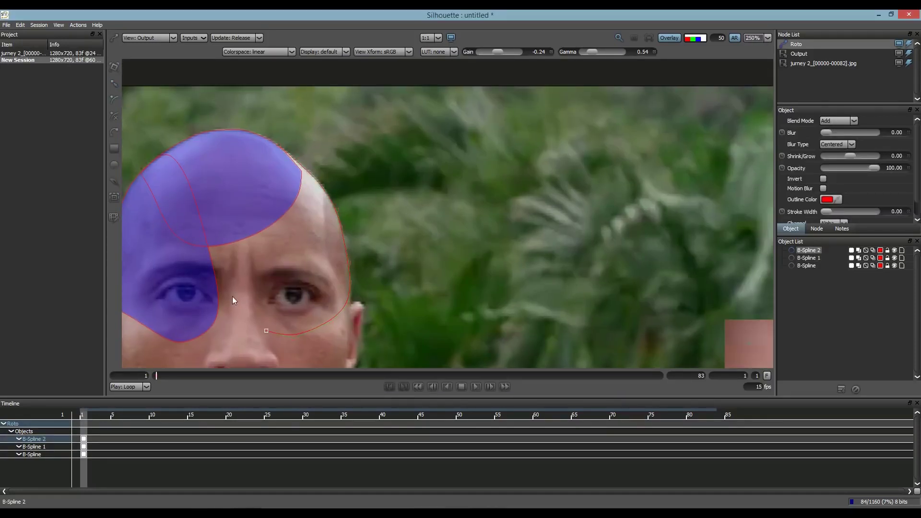
Close the third B-spline over the forehead, undoing the misplaced points.
click(169, 174)
key(ctrl+z)
key(ctrl+z)
click(206, 191)
key(ctrl+z)
key(ctrl+z)
click(281, 148)
Adjust the third B-spline's points so its edge follows the temple and side of the head.
scroll(282, 149, up, 2)
right_click(282, 149)
click(302, 249)
scroll(312, 147, down, 4)
click(311, 148)
scroll(322, 168, up, 7)
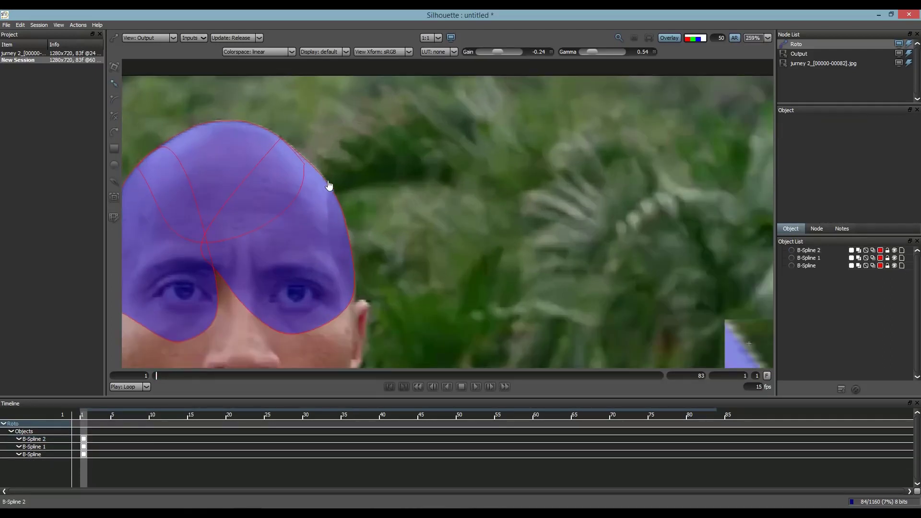
click(343, 211)
scroll(353, 189, down, 1)
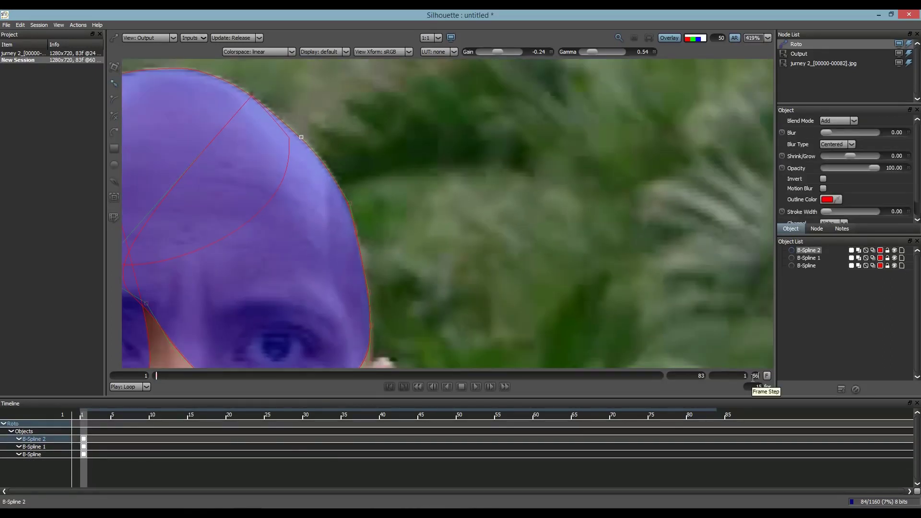
Set the frame step to 5 and check and refine the spline points around the head outline.
drag(240, 202, 454, 249)
click(206, 248)
drag(206, 249, 232, 220)
scroll(312, 242, down, 1)
click(392, 122)
scroll(393, 123, down, 1)
drag(521, 171, 454, 120)
click(391, 90)
click(434, 144)
scroll(412, 130, down, 2)
drag(371, 126, 359, 188)
scroll(358, 188, up, 1)
click(293, 161)
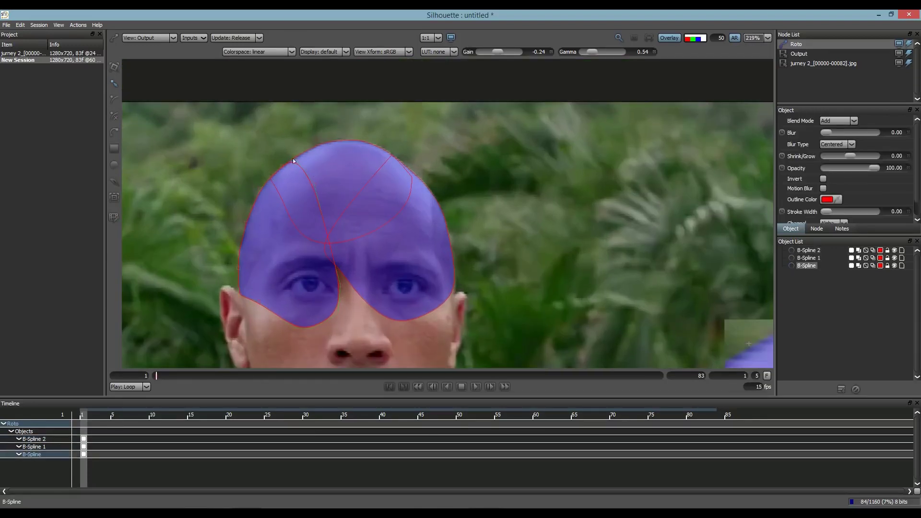
Inspect how the three splines cover the head and reselect the third B-spline.
click(321, 172)
scroll(330, 175, down, 8)
scroll(335, 179, up, 8)
click(421, 211)
scroll(394, 197, down, 1)
drag(274, 167, 325, 156)
scroll(339, 173, up, 1)
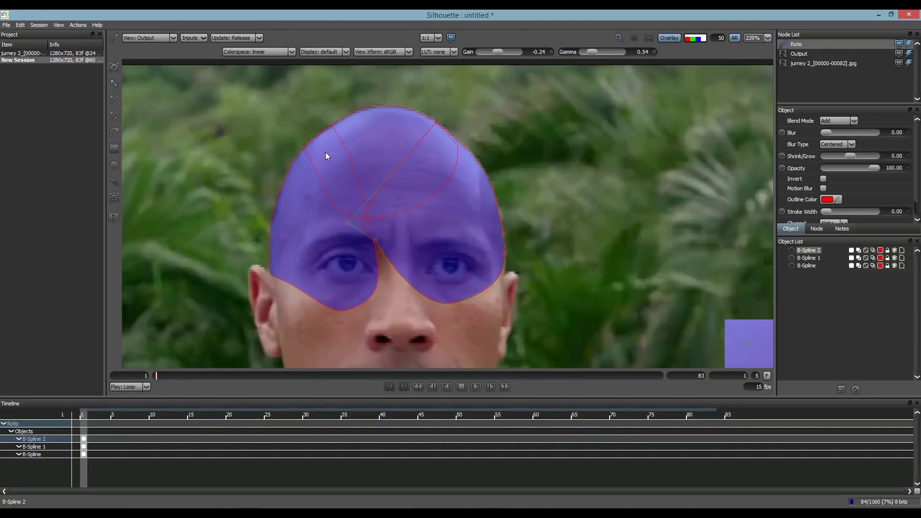
Advance to frame 6 and shift all three B-splines together so they cover the head in its new position.
key(x)
key(x)
key(x)
key(x)
key(x)
scroll(353, 223, down, 3)
key(t)
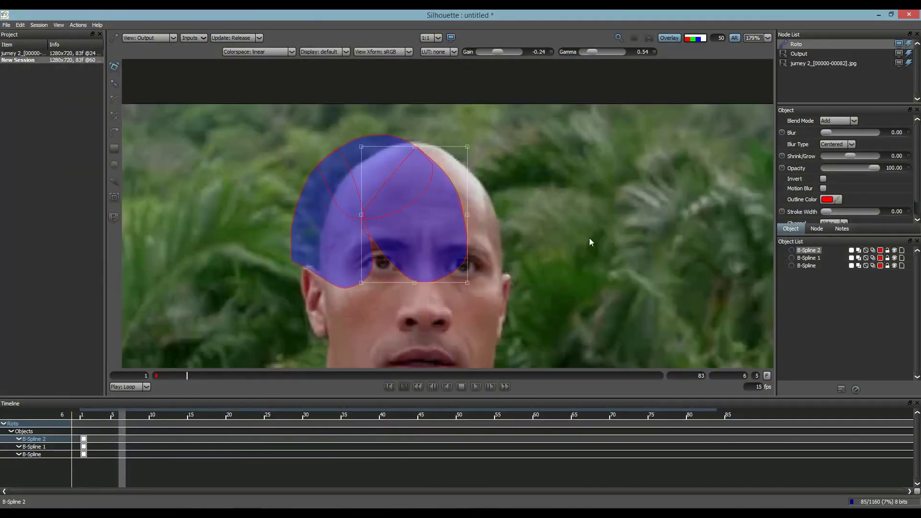
key(ctrl+a)
key(Right)
key(Right)
key(Right)
key(Right)
key(Right)
key(Right)
key(Right)
key(Right)
key(Right)
key(Right)
key(Down)
key(Down)
key(Down)
key(Left)
key(Left)
click(468, 178)
scroll(469, 179, up, 5)
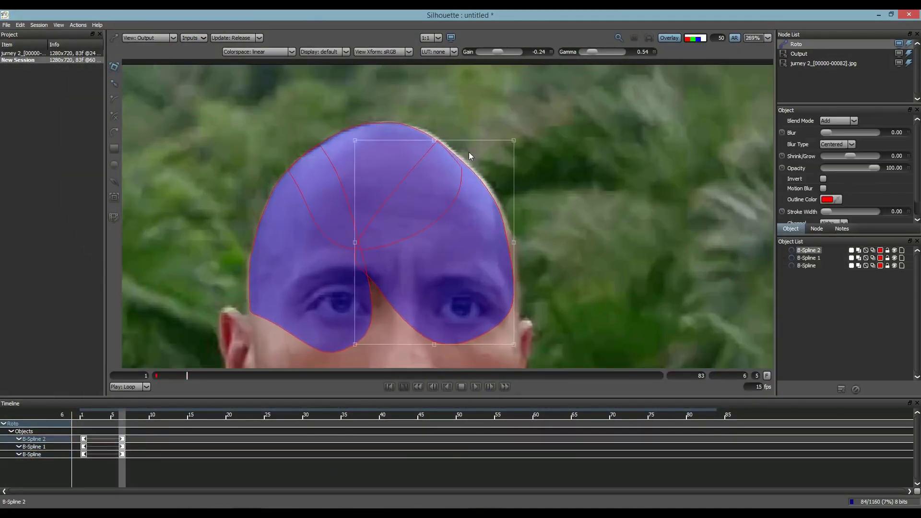
Reshape the spline points along the crown and upper forehead so the edge matches the head at frame 6.
click(423, 134)
key(r)
scroll(424, 133, up, 3)
drag(424, 133, 427, 128)
click(471, 167)
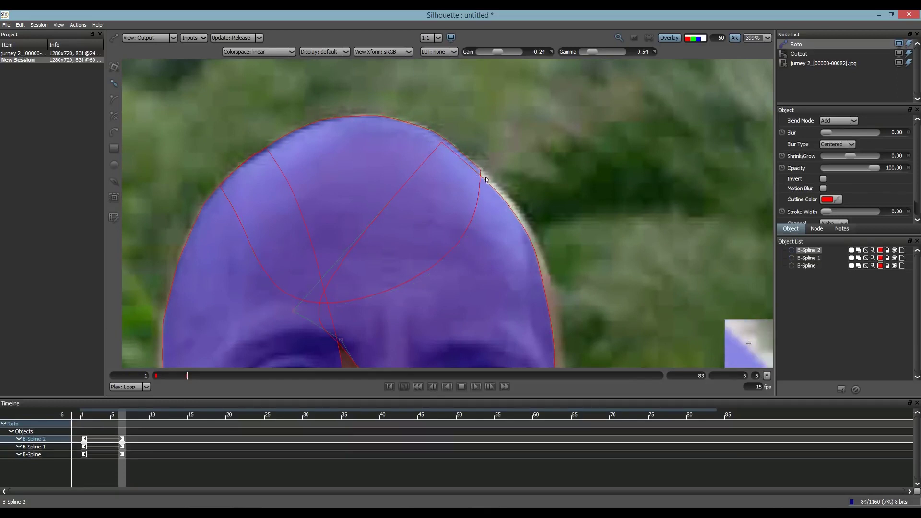
drag(482, 178, 486, 175)
Refine B-Spline 2's points down the temple and side of the head toward the ear at frame 6.
drag(393, 153, 334, 101)
drag(449, 148, 453, 144)
drag(477, 192, 432, 146)
click(443, 174)
drag(447, 227, 382, 162)
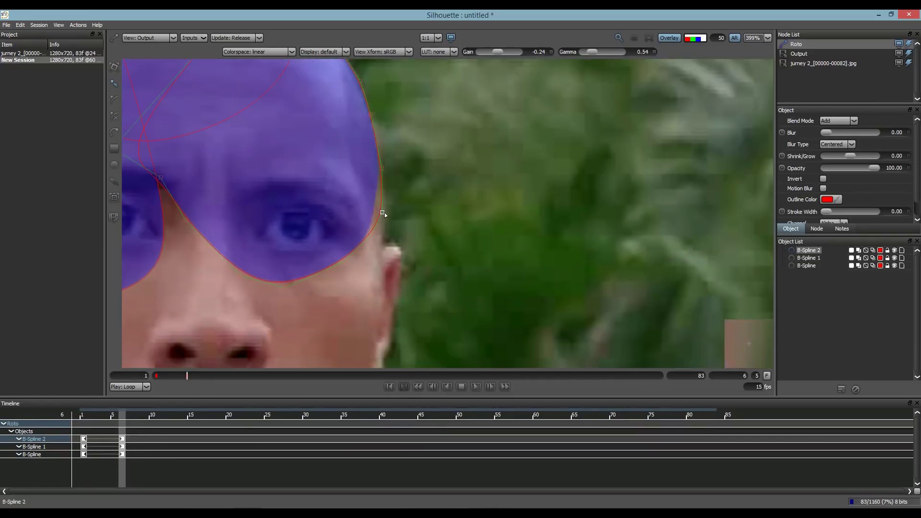
scroll(382, 211, down, 10)
scroll(285, 182, up, 6)
click(283, 230)
scroll(284, 240, up, 3)
scroll(335, 190, down, 7)
scroll(426, 189, down, 1)
Advance to frame 11 and shift all three B-splines together to follow the head's movement.
click(395, 214)
key(x)
scroll(395, 214, up, 4)
key(ctrl+a)
key(t)
key(Right)
key(Right)
key(Right)
key(Right)
Offset the first B-Spline on its own so it fits the eye and ear side of the head at frame 11.
click(797, 266)
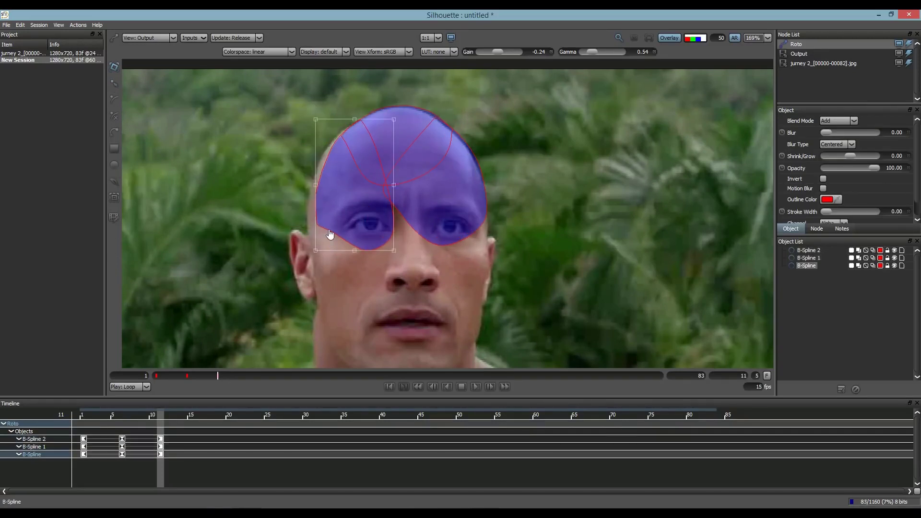
key(Left)
key(Left)
key(Left)
key(Left)
key(Down)
key(Left)
key(Down)
key(Down)
Lower B-Spline 2 and B-Spline 1 separately to fit the other side and the crown at frame 11.
click(471, 228)
key(Down)
key(Down)
click(426, 110)
key(Down)
key(Down)
key(Down)
key(Down)
key(Down)
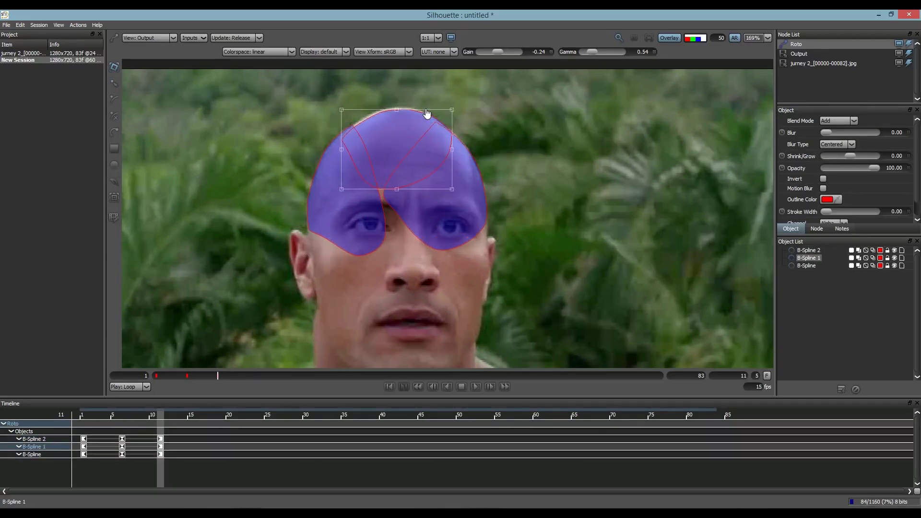
Adjust B-Spline 1's individual points along the crown so its edge follows the scalp at frame 11.
scroll(392, 123, up, 6)
click(499, 144)
key(Up)
key(Up)
key(Left)
click(405, 120)
click(327, 130)
key(t)
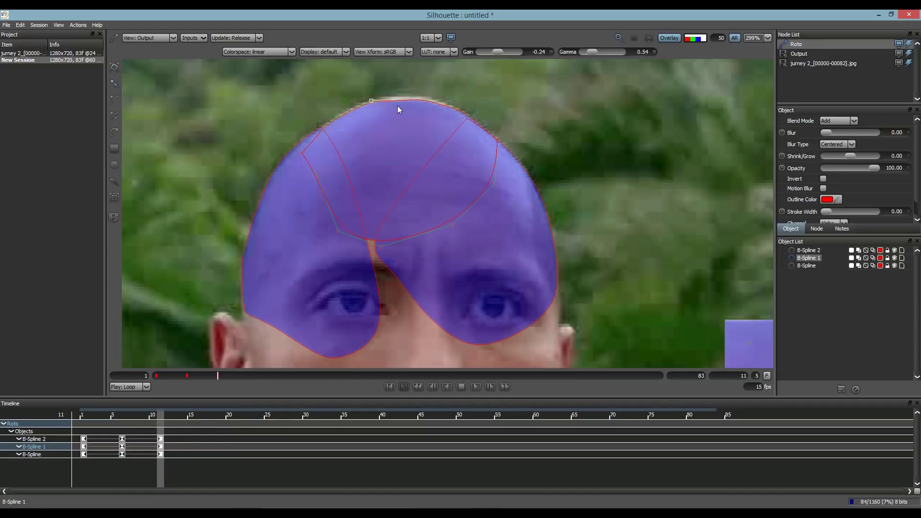
Set the frame step to 1 and scrub from frame 11 back to frame 1 to check the shape animation.
scroll(425, 102, down, 3)
click(459, 165)
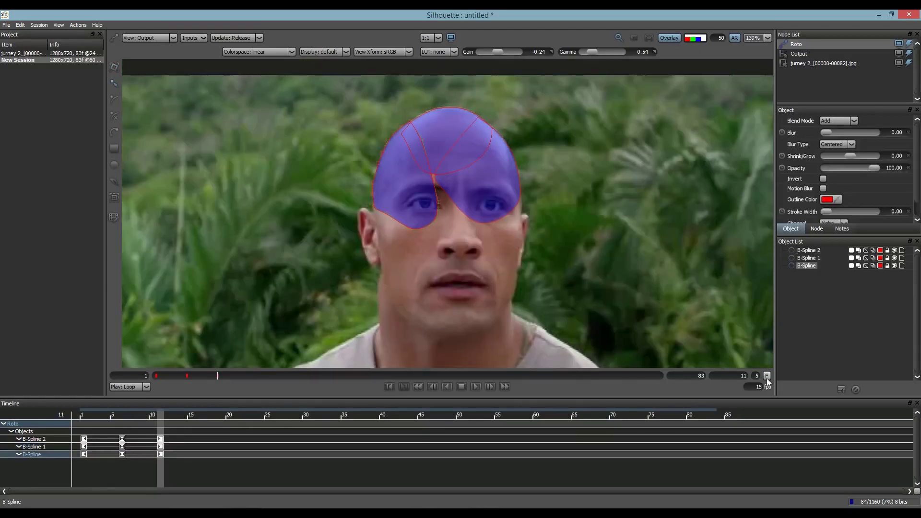
drag(160, 430, 83, 434)
scroll(464, 182, down, 1)
scroll(423, 245, up, 2)
Switch the viewer to Composite and hide the spline overlay to show only the cut-out head.
click(148, 38)
click(144, 62)
click(421, 187)
key(a)
key(a)
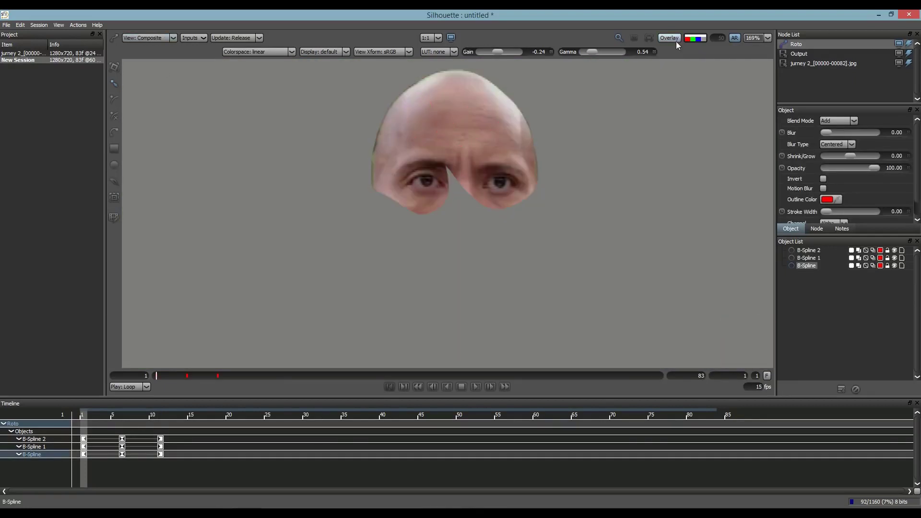
Examine the roto result at different sizes and in another viewer display mode.
scroll(398, 135, down, 10)
scroll(377, 127, up, 2)
click(148, 39)
click(148, 47)
scroll(415, 150, up, 7)
click(424, 164)
key(4)
click(715, 96)
scroll(346, 128, down, 12)
scroll(347, 129, up, 2)
Play back the orange jacket's roto in the Composite view and change the viewer's display mode.
click(148, 39)
click(153, 47)
key(space)
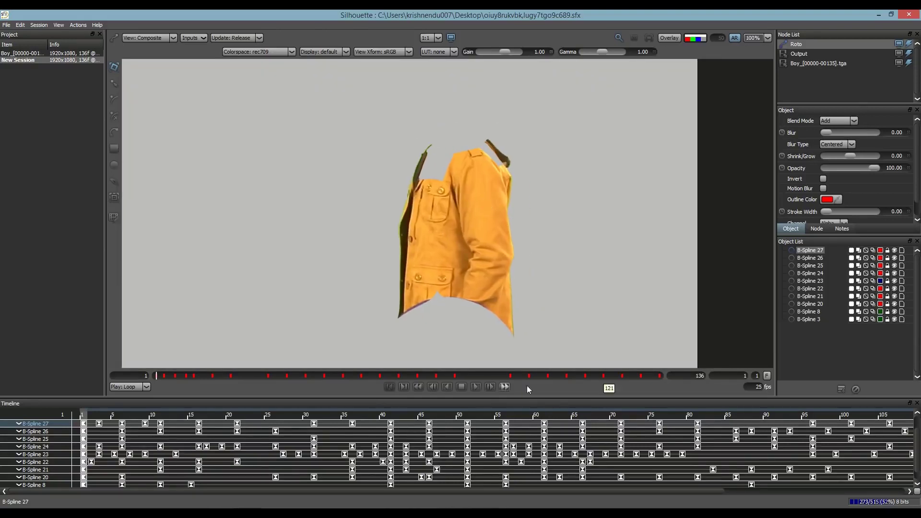
click(475, 387)
click(168, 38)
click(168, 53)
click(147, 38)
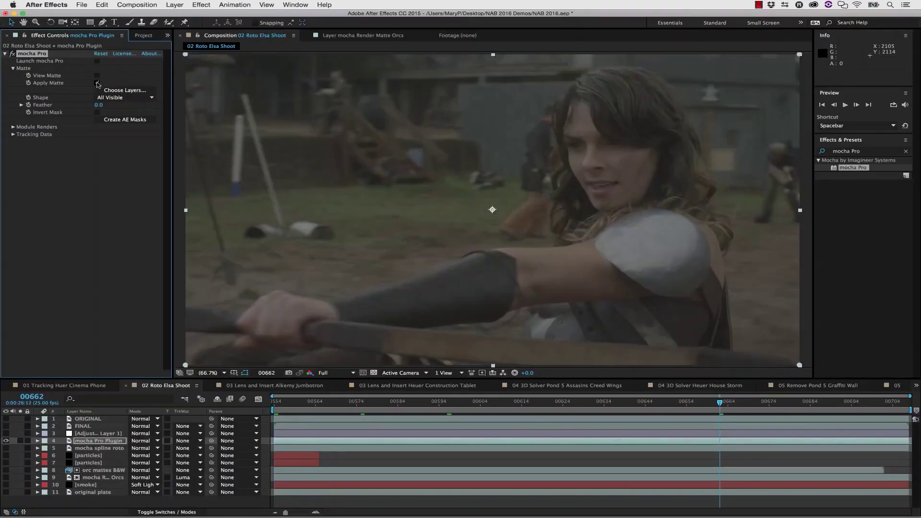
Switch to After Effects and toggle the mocha Pro effect's Apply Matte option on the mocha Pro Plugin layer.
click(98, 82)
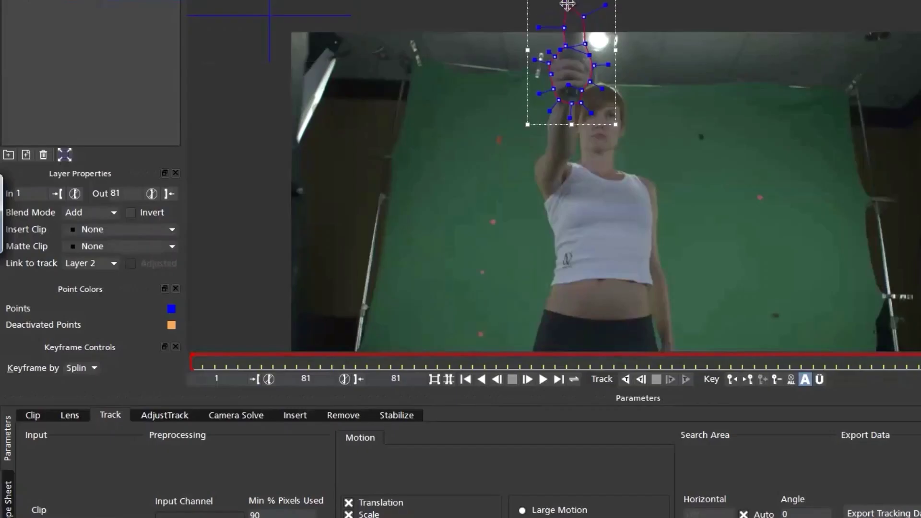
Switch to mocha Pro, play the clip and show the colored layer mattes on the boy and dog roto.
key(space)
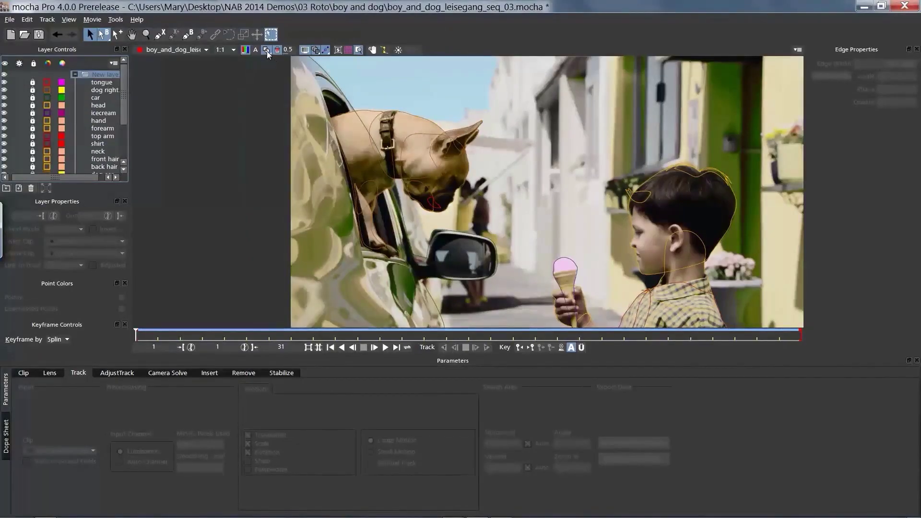
click(267, 52)
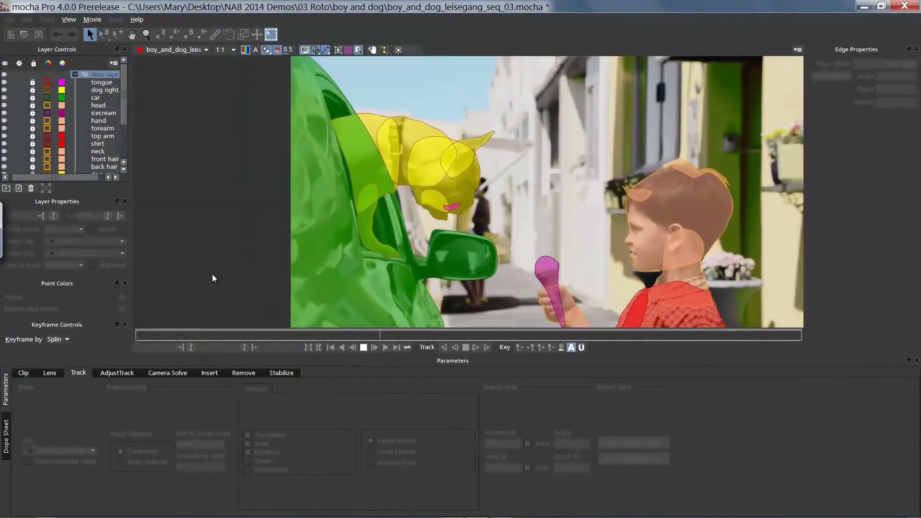